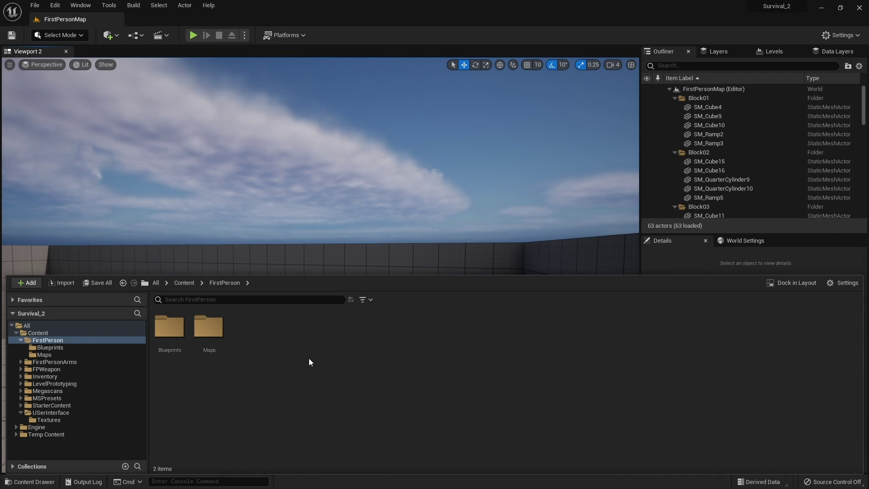
- Create a Material asset named NewMaterial in the FirstPerson folder and open it for editing
right_click(309, 357)
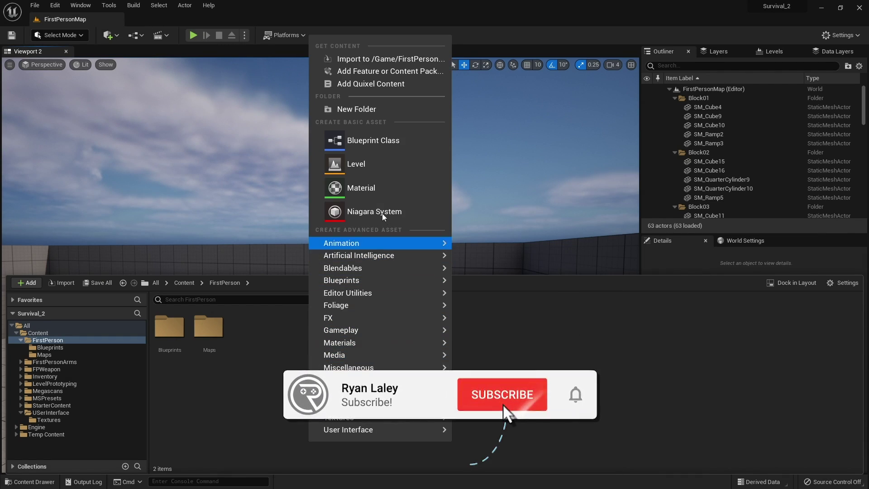
left_click(371, 188)
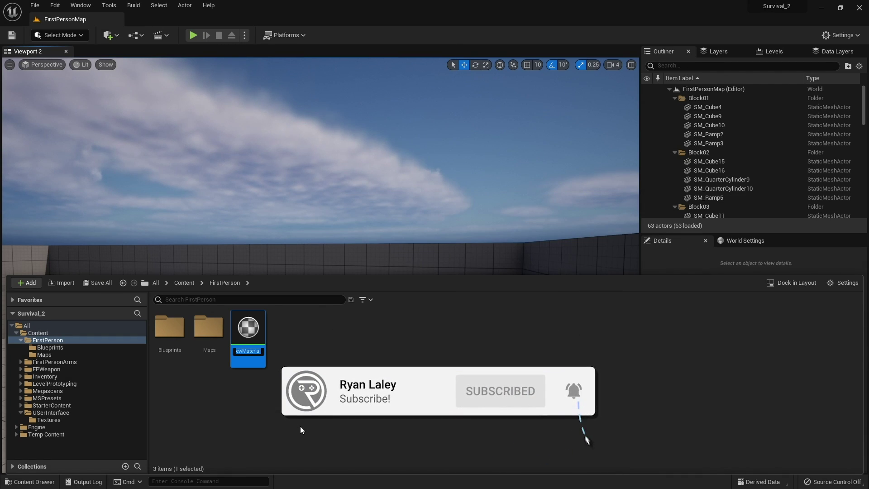
key("Return")
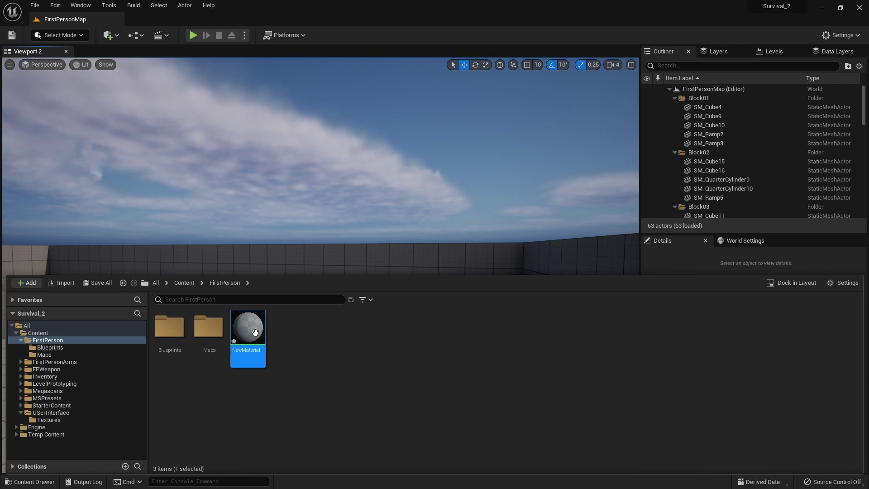
key("ctrl+space")
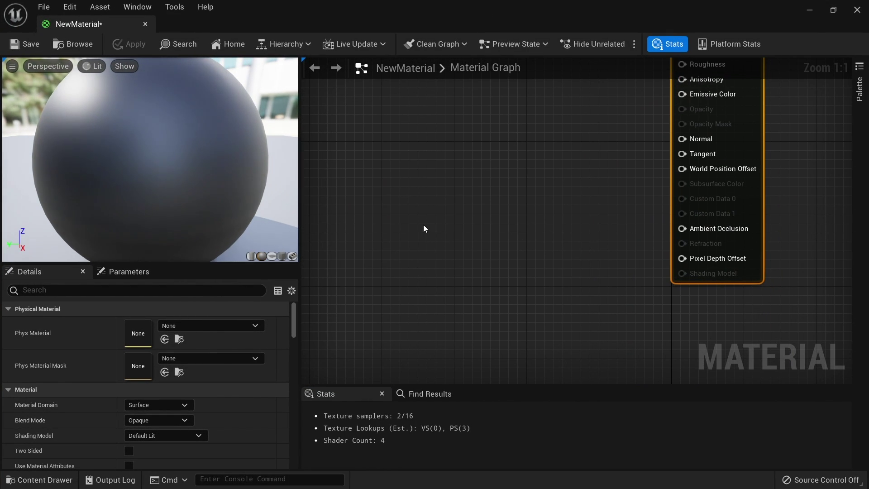
- Switch the material preview to a flat plane and pan the graph so the output node sits right
left_click(271, 256)
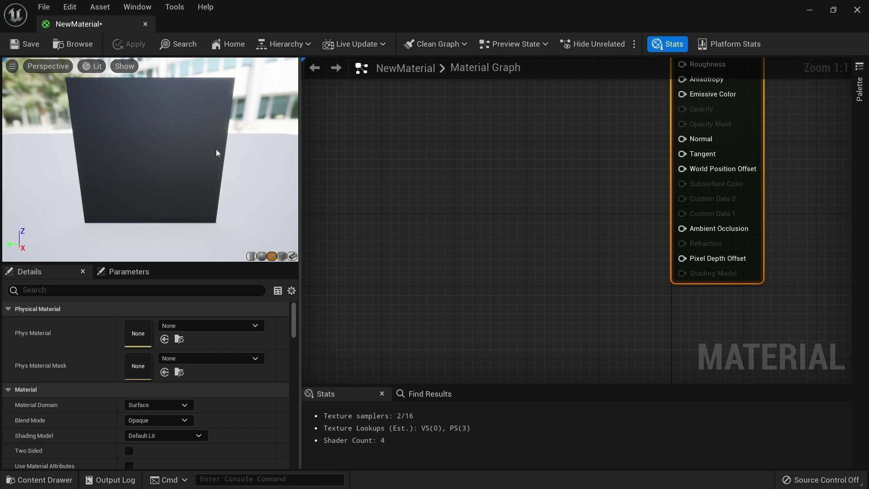
right_click_drag(448, 209, 495, 221)
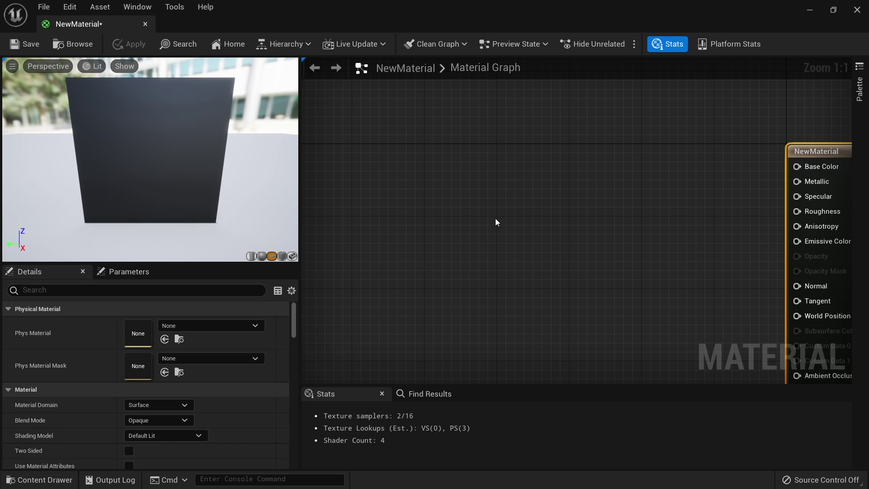
right_click_drag(483, 231, 398, 193)
right_click_drag(411, 142, 463, 186)
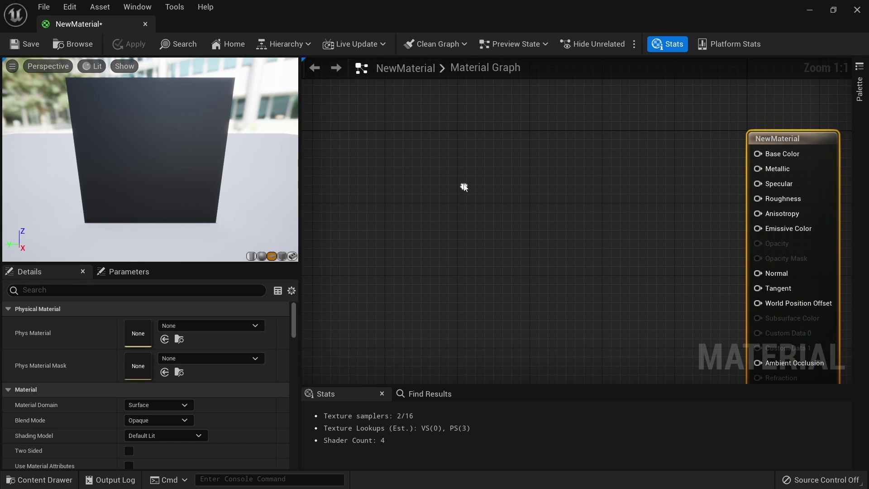
right_click_drag(380, 148, 455, 194)
- Add a Texture Sample node and assign it the Ai_Spawnpoint texture
left_click(456, 194)
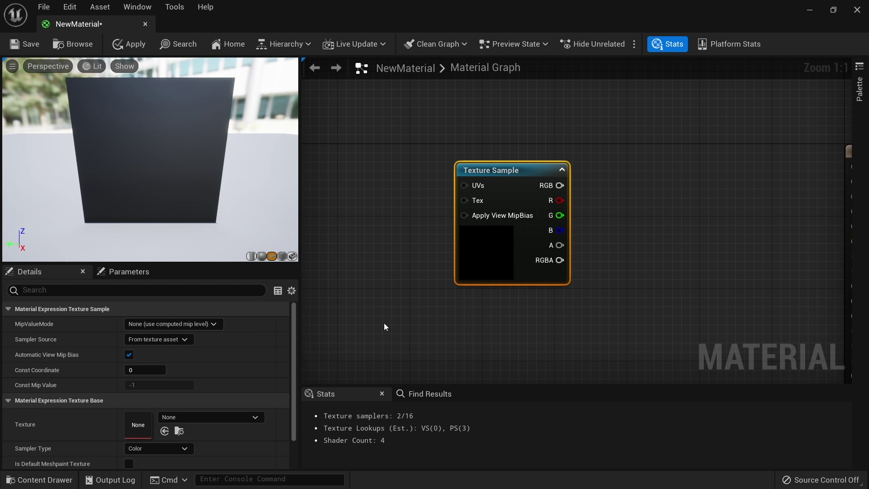
left_click(183, 417)
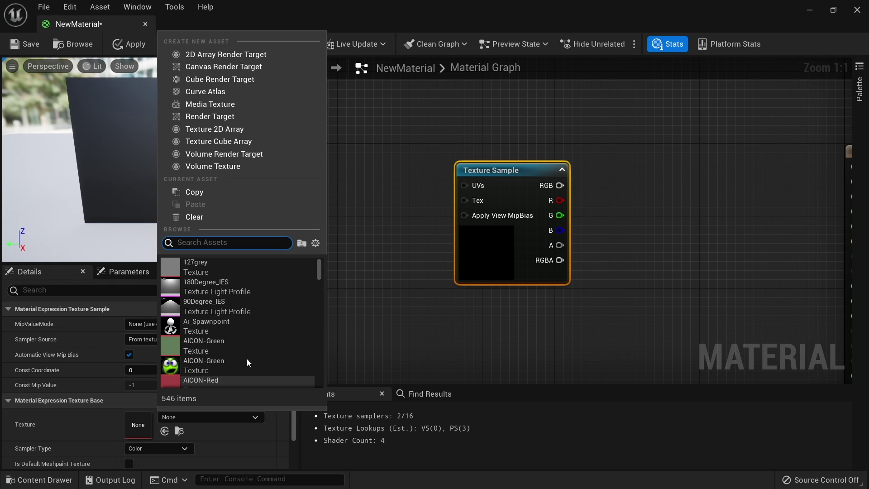
left_click(230, 327)
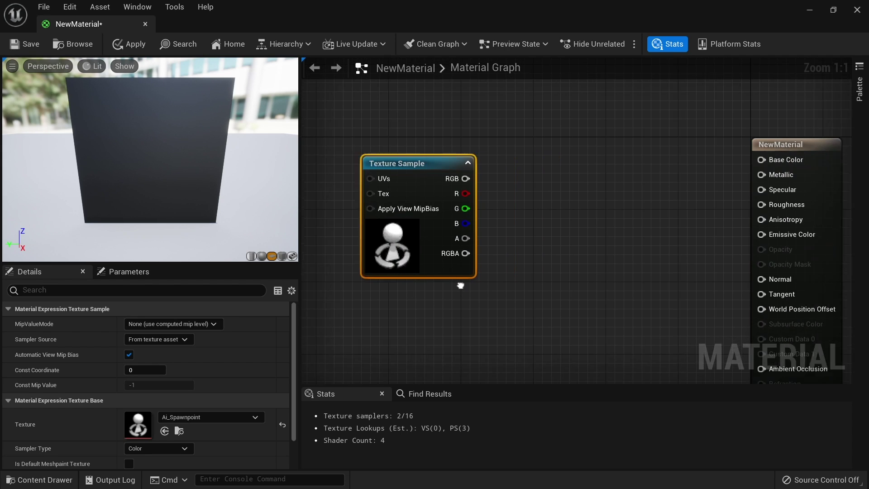
key("Home")
- Wire the Texture Sample's RGB into Base Color and clear space to its left
left_click_drag(387, 176, 684, 156)
right_click_drag(541, 223, 543, 181)
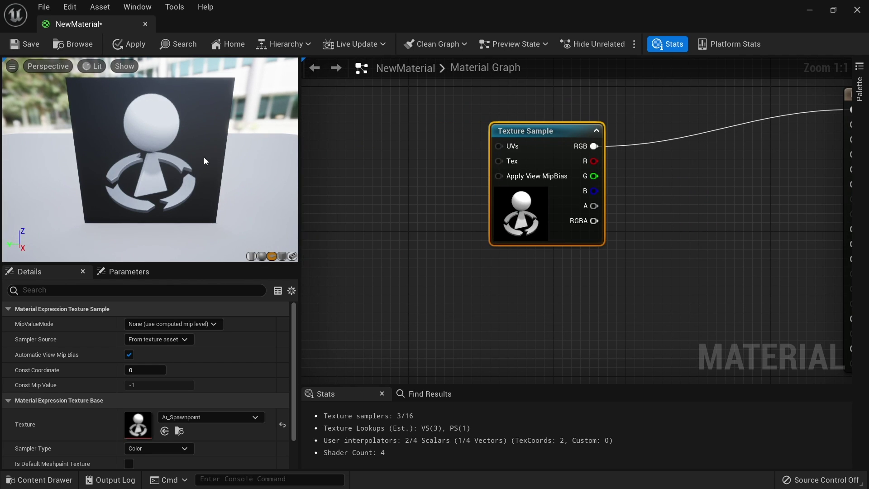
right_click_drag(443, 189, 486, 202)
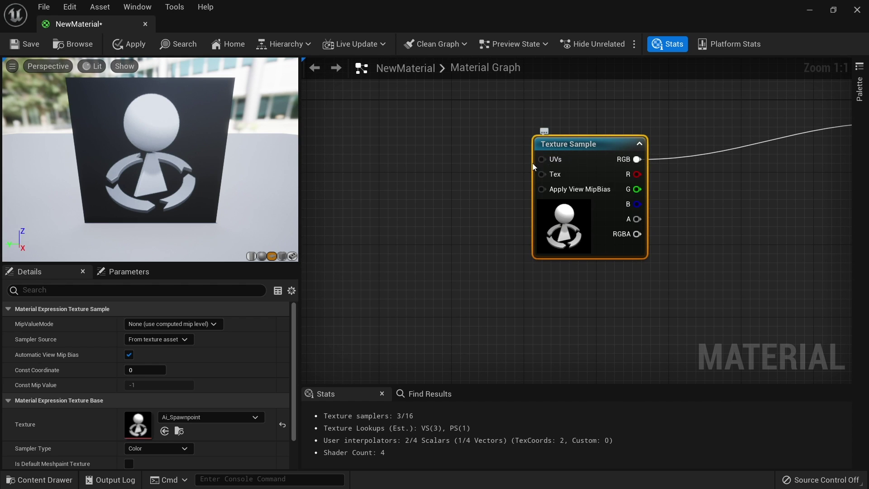
right_click_drag(432, 170, 482, 189)
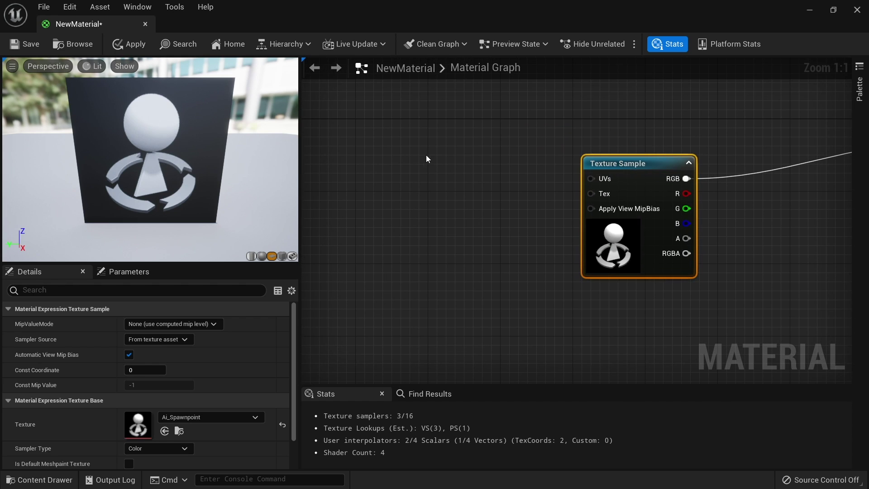
- Add a TexCoord[0] node to the left of the Texture Sample
left_click(347, 143)
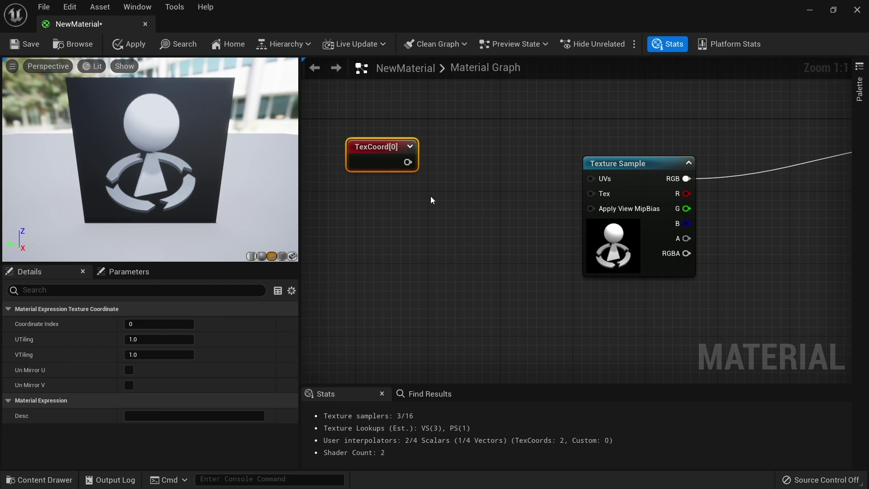
mouse_move(401, 163)
left_mouse_down()
mouse_move(392, 171)
mouse_move(609, 190)
mouse_move(593, 174)
mouse_move(404, 168)
left_mouse_up()
key("Escape")
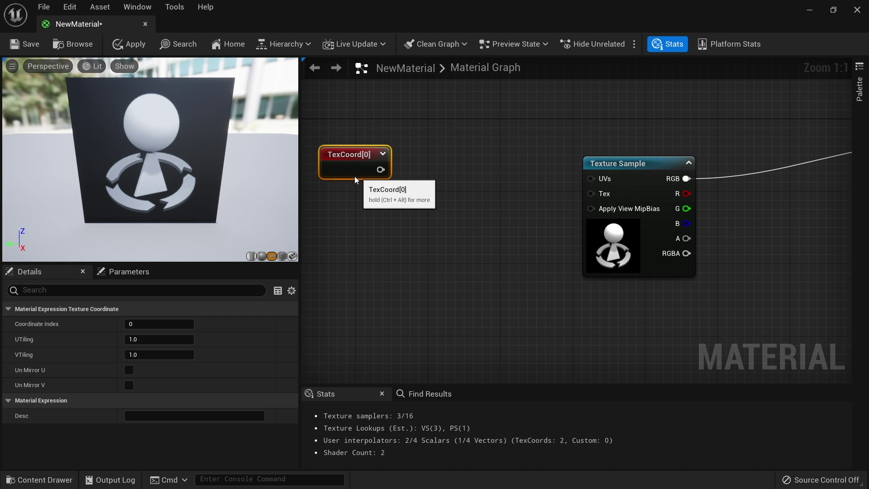
- Add a CustomRotator fed by TexCoord, with its Rotated Values driving the texture's UVs
right_click_drag(383, 196, 431, 190)
left_click_drag(421, 170, 459, 179)
type("customr")
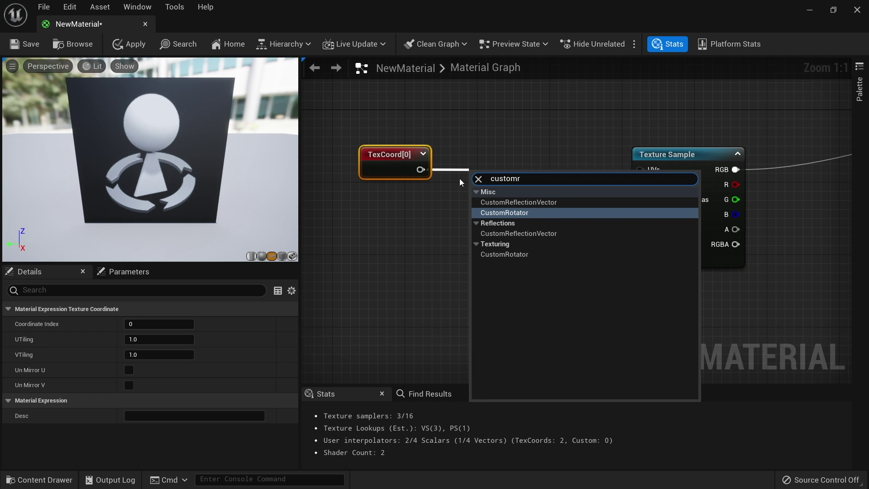
key("Return")
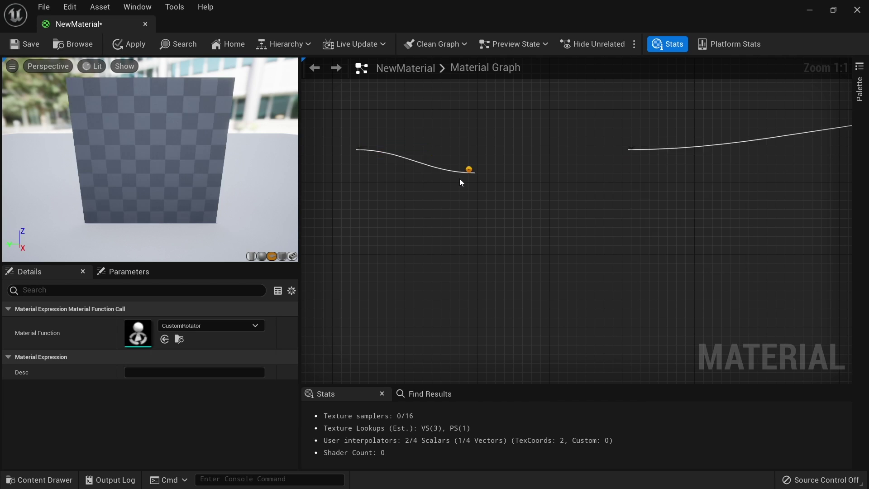
left_click_drag(614, 191, 639, 170)
mouse_move(565, 172)
left_mouse_down()
mouse_move(546, 161)
mouse_move(558, 159)
left_mouse_up()
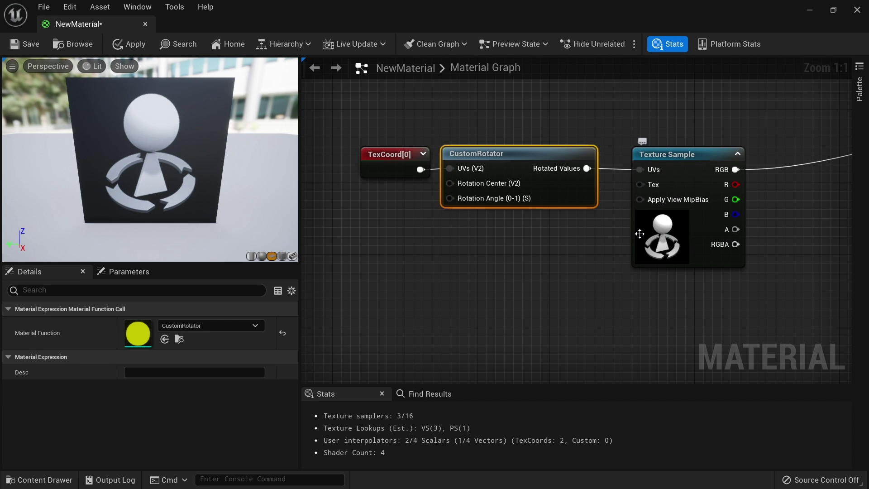
left_click_drag(397, 169, 370, 133)
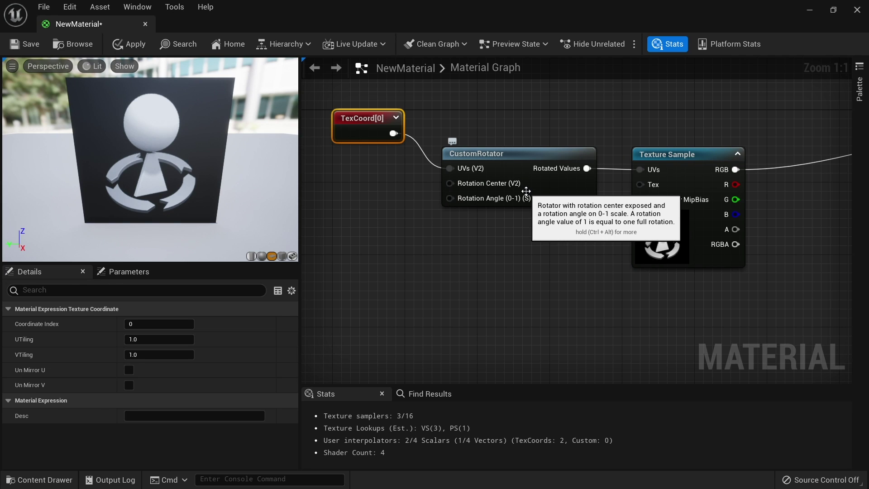
mouse_move(488, 185)
right_click_drag(509, 259, 595, 253)
mouse_move(565, 193)
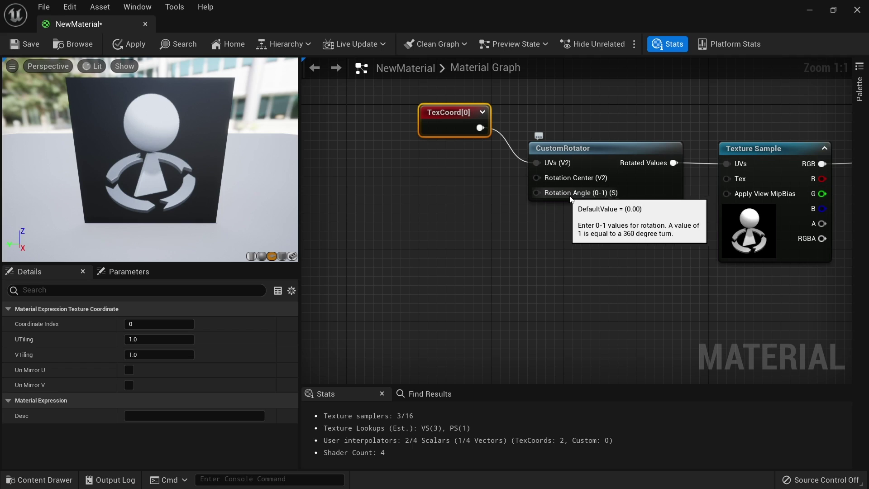
mouse_move(617, 199)
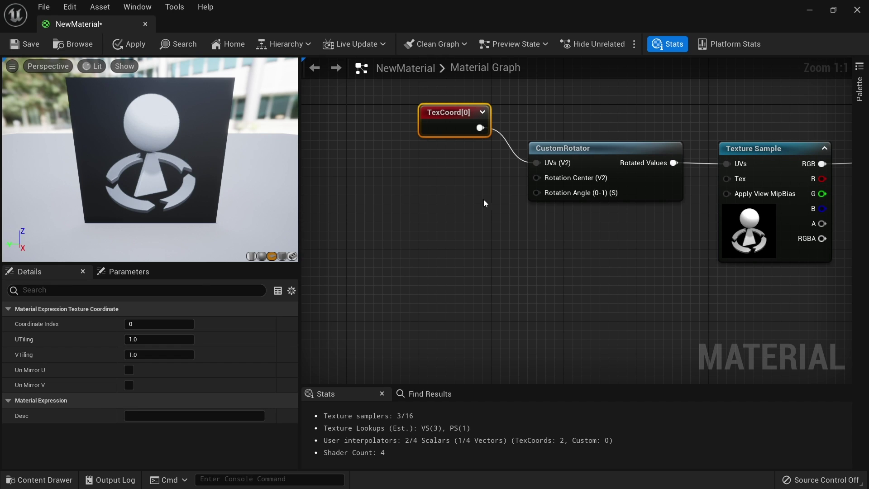
right_click_drag(484, 203, 389, 210)
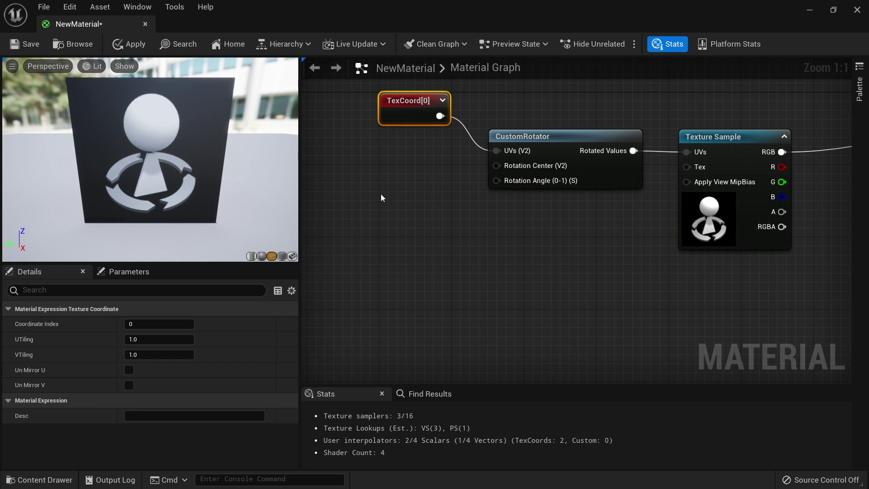
- Add a Constant node (value 0) and connect it to CustomRotator's Rotation Angle
left_click(392, 198)
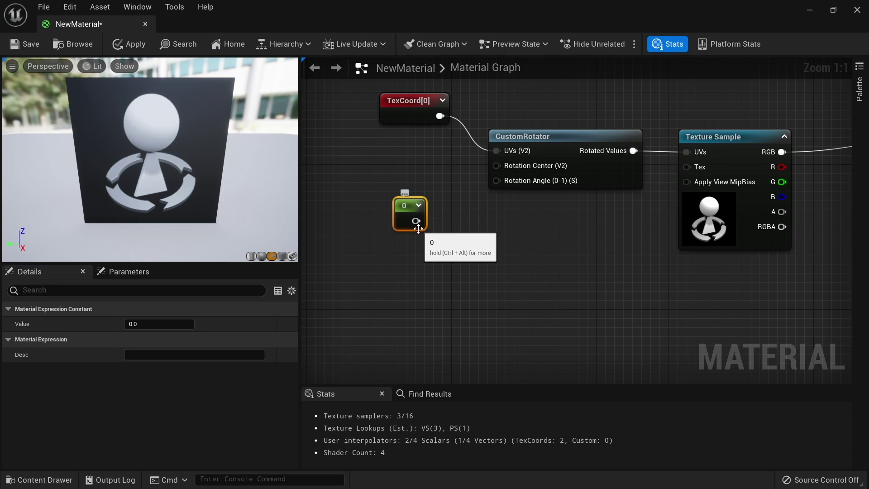
left_click_drag(416, 221, 496, 181)
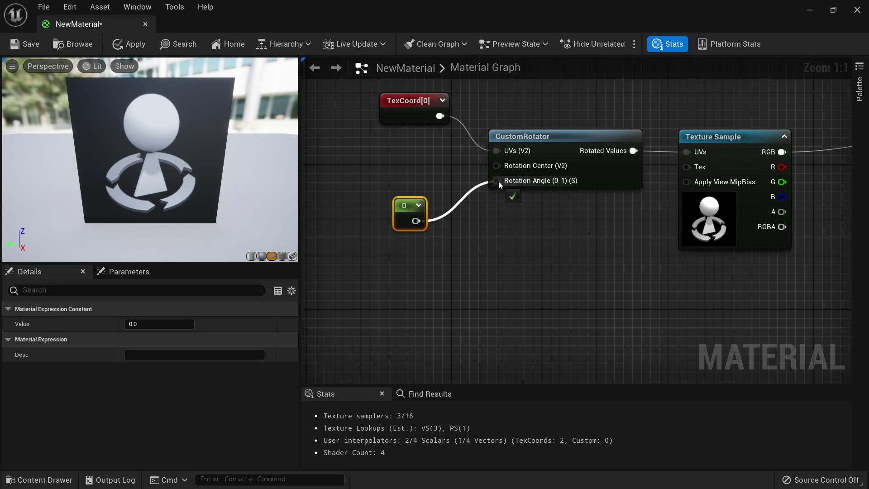
left_click_drag(400, 203, 386, 188)
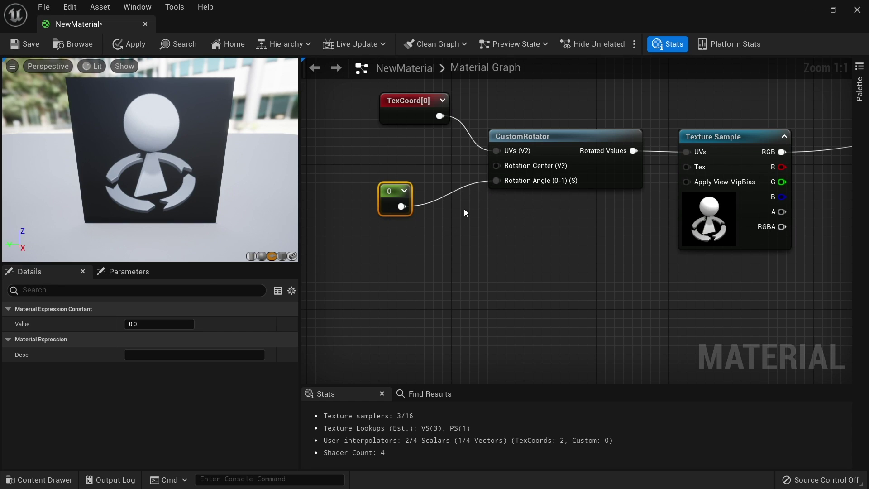
right_click_drag(441, 235, 437, 229)
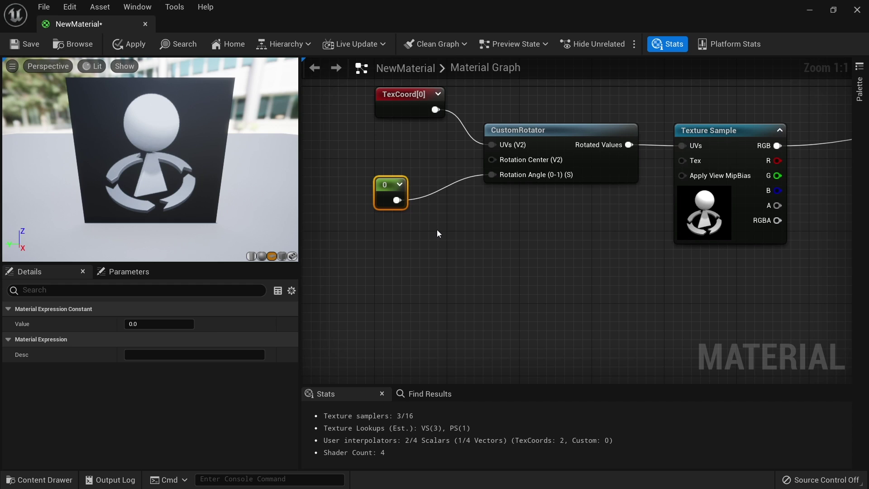
right_click(436, 229)
type("scalar")
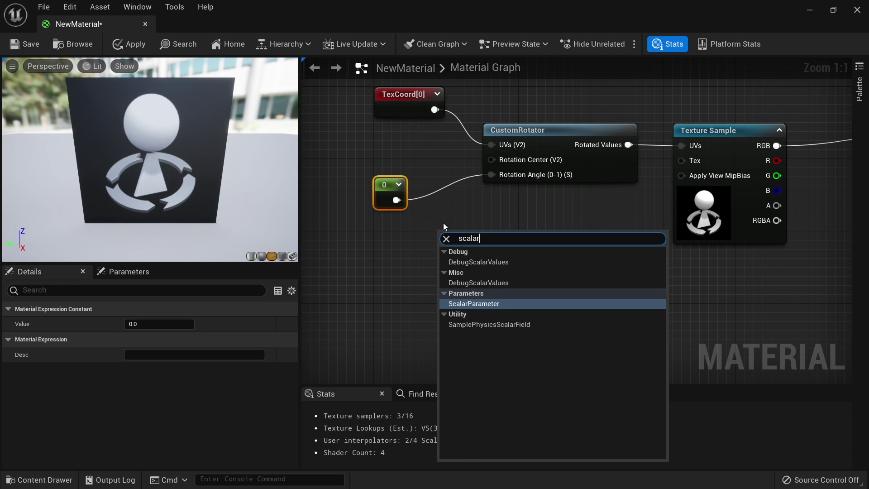
left_click(401, 217)
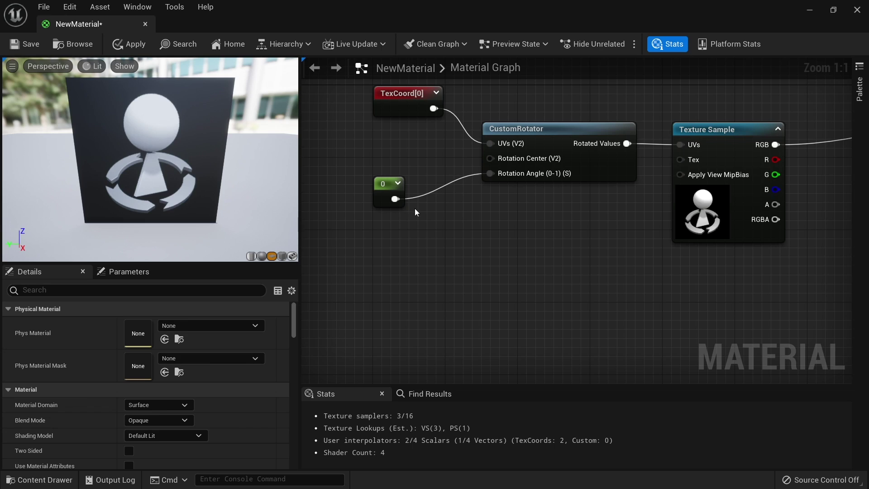
right_click(392, 232)
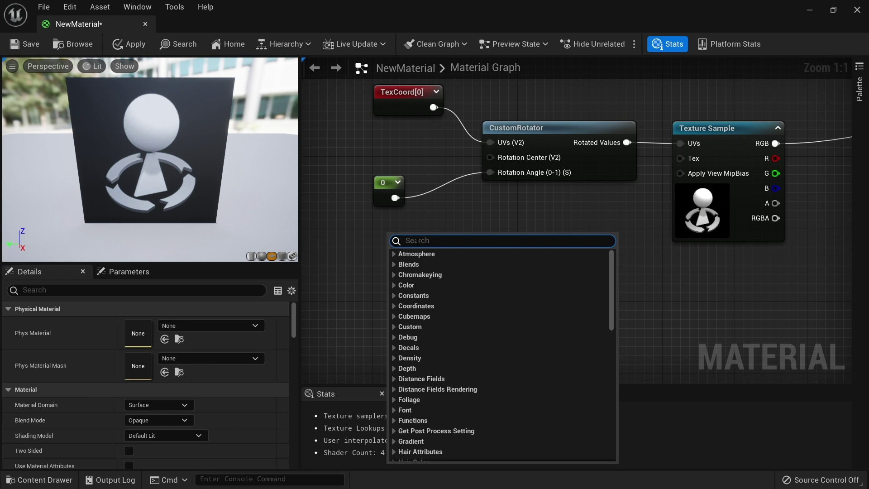
type("constant")
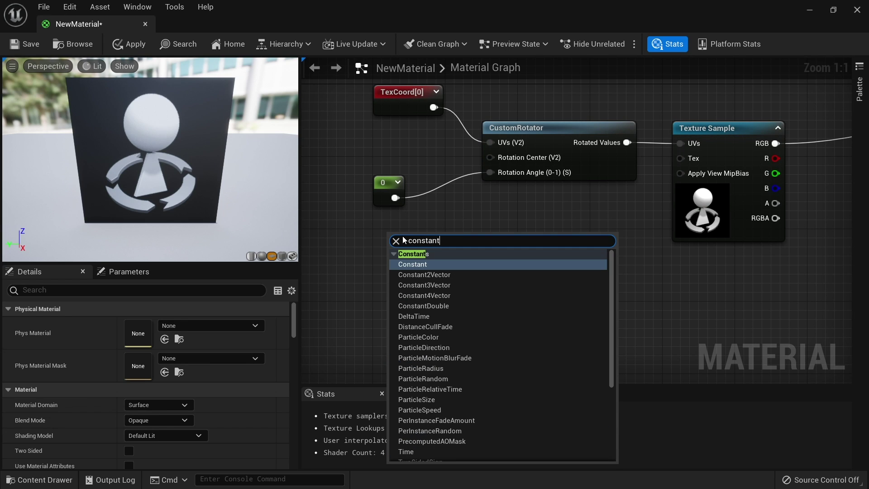
left_click(433, 268)
key("Delete")
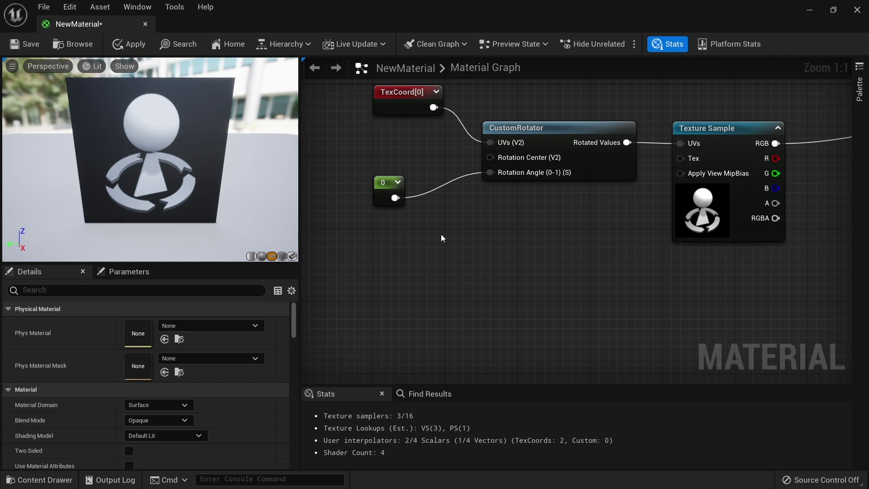
- Try Rotation Angle constants 0.25 and 0.5, settle on 0.75, then move the node down
left_click(380, 190)
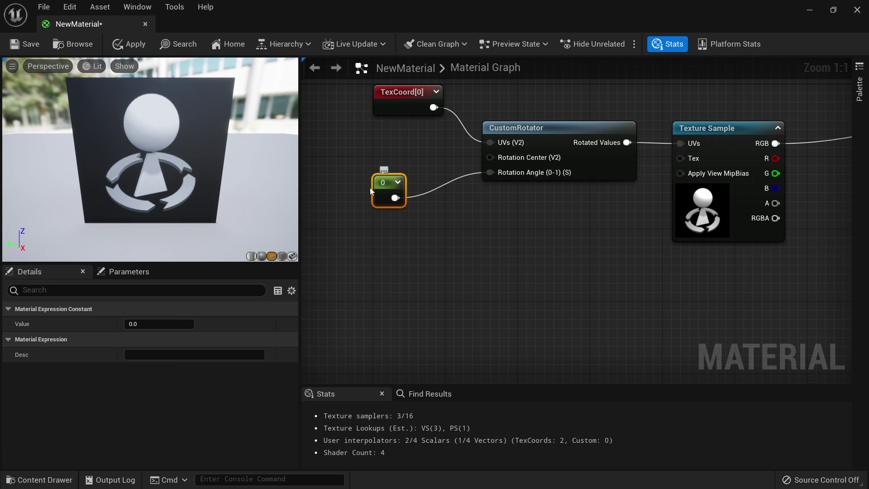
left_click(165, 323)
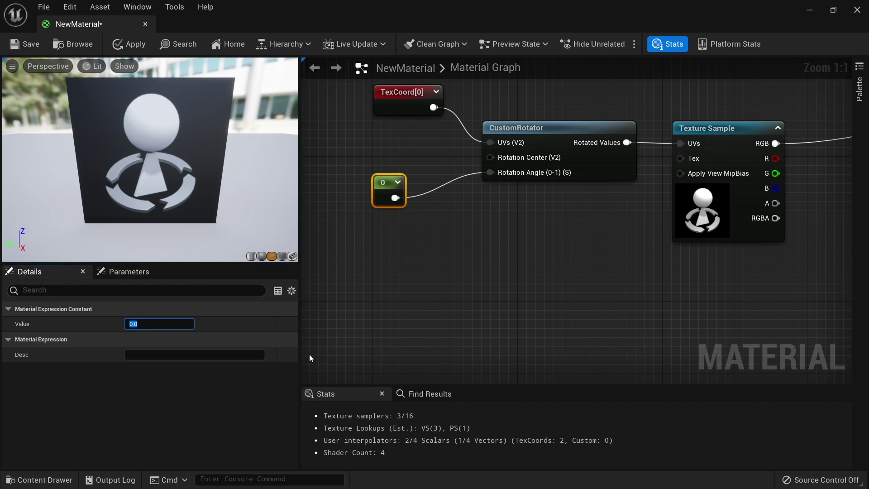
type(".25")
key("Return")
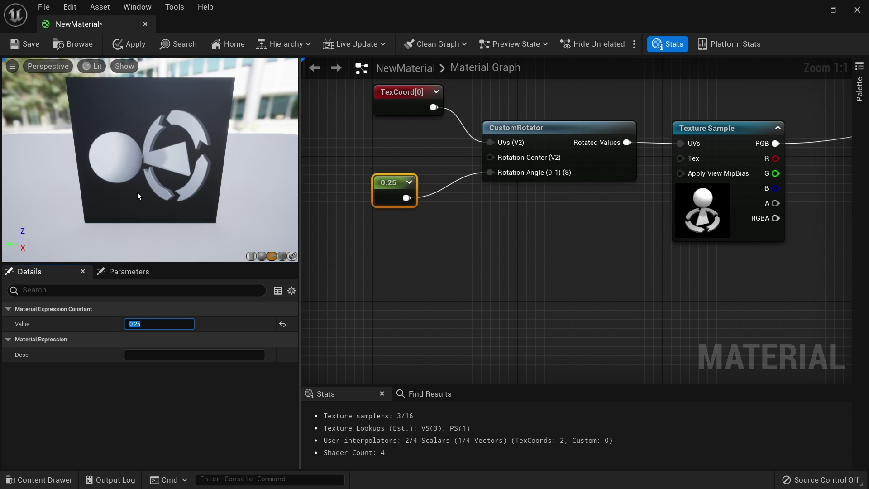
type(".5")
key("Return")
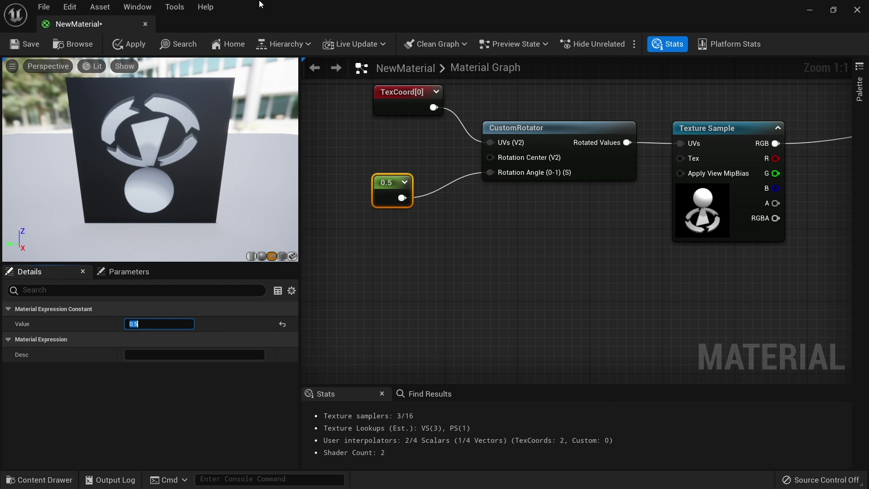
type(".75")
key("Return")
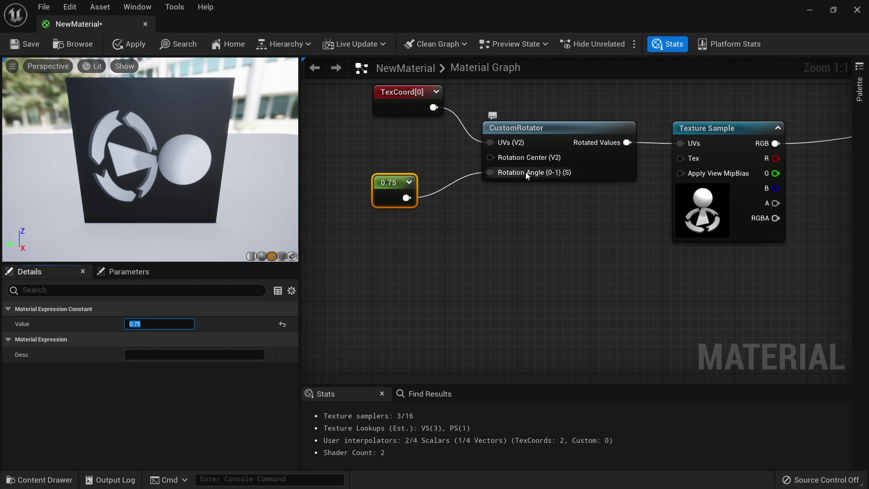
right_click_drag(390, 198, 502, 192)
left_click_drag(501, 192, 519, 274)
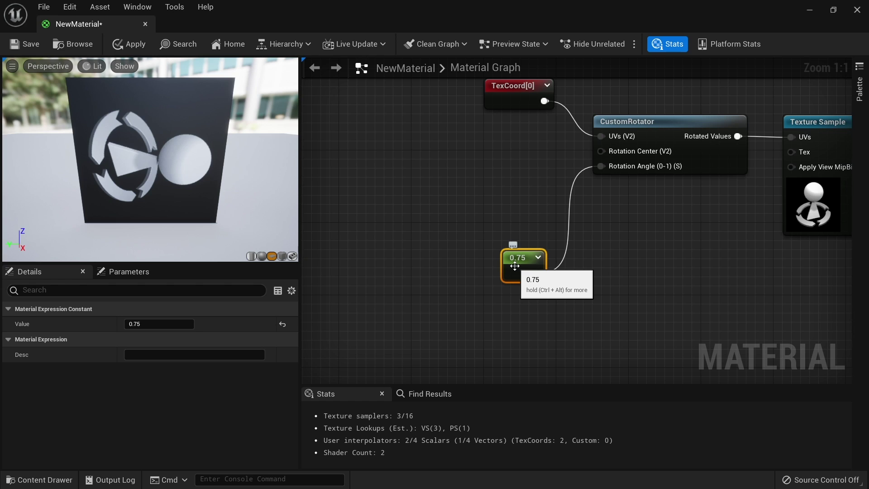
- Drive Rotation Angle with a Time → Sine chain and delete the old 0.75 constant
right_click(361, 207)
type("time")
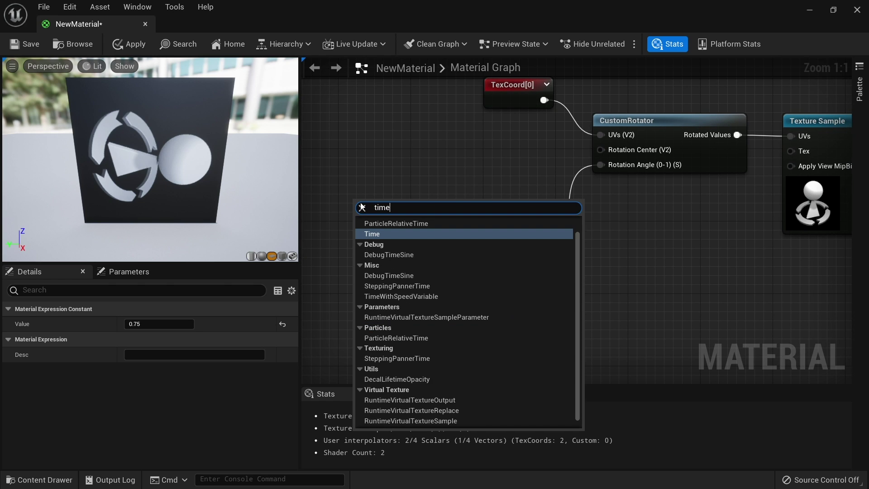
key("Return")
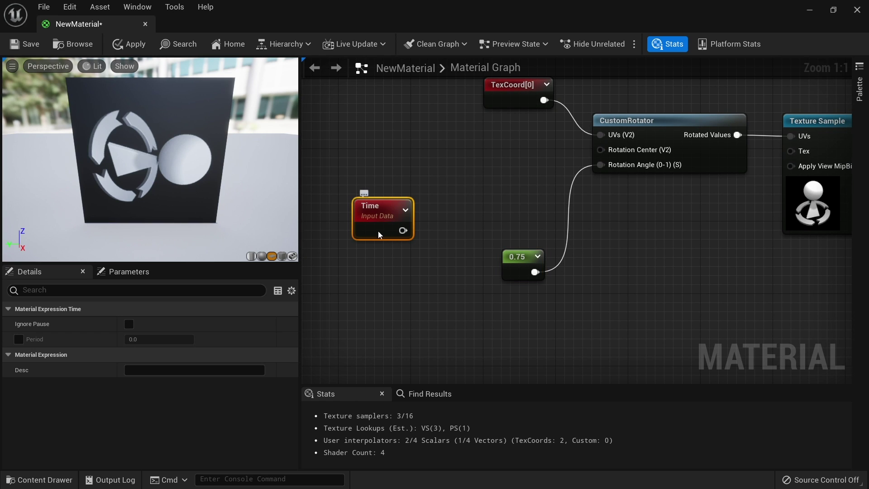
left_click_drag(379, 234, 426, 192)
type("sine")
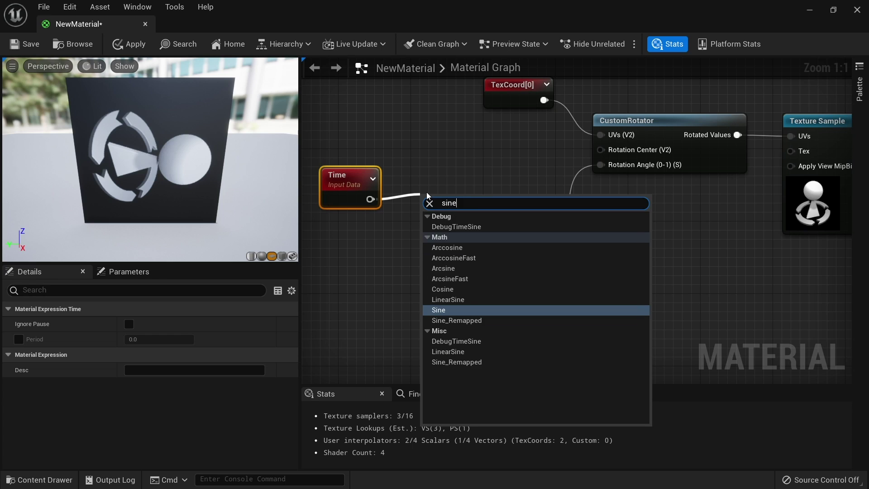
key("Return")
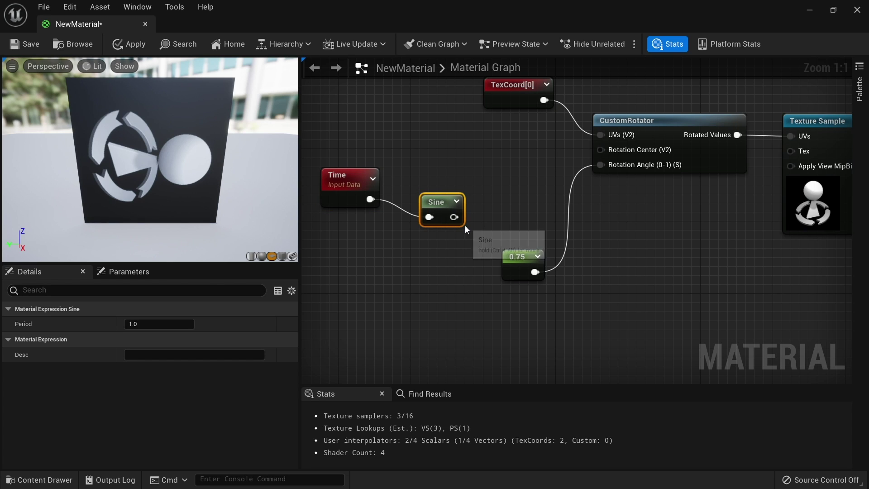
left_click_drag(452, 217, 600, 166)
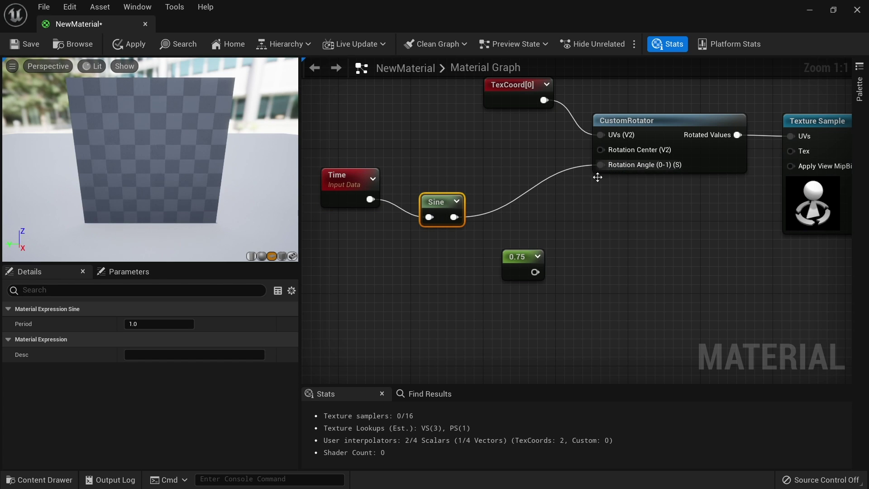
left_click(509, 263)
key("Delete")
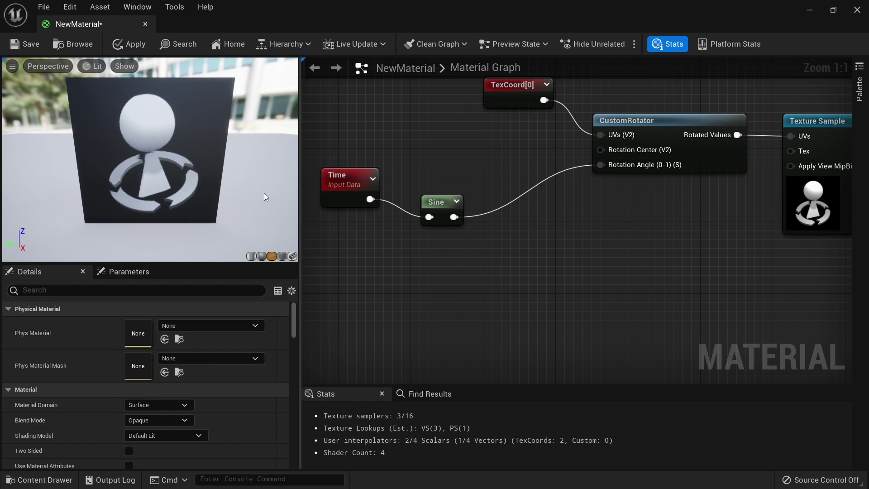
- Insert a Multiply node with Const B 0.1 between Time and Sine
left_click_drag(441, 205, 522, 170)
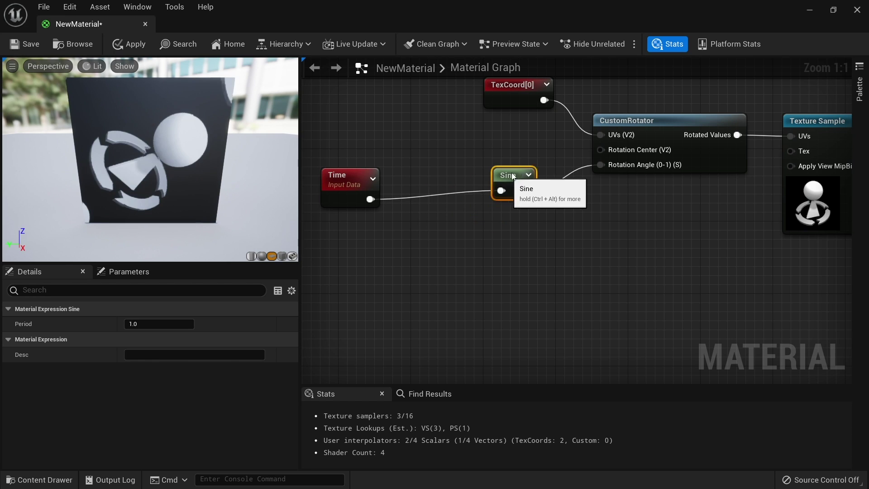
right_click_drag(431, 214, 492, 208)
left_click_drag(378, 176, 351, 164)
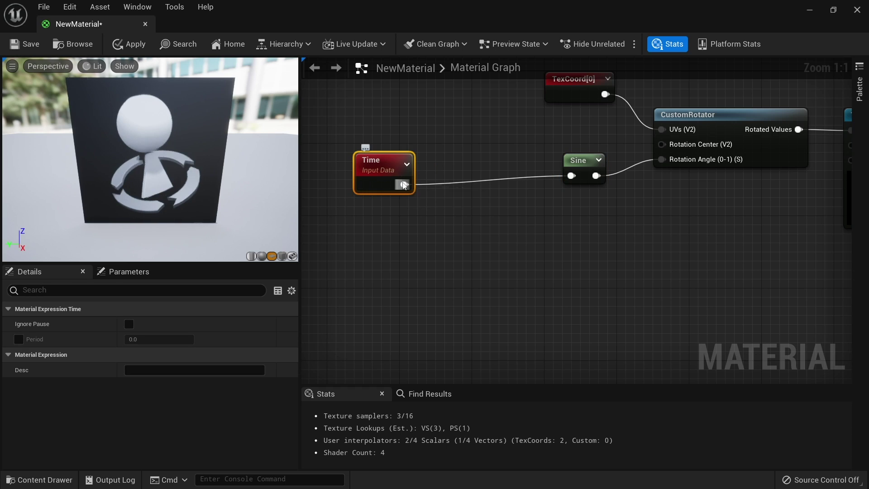
left_click_drag(402, 184, 445, 193)
type("mul")
key("Return")
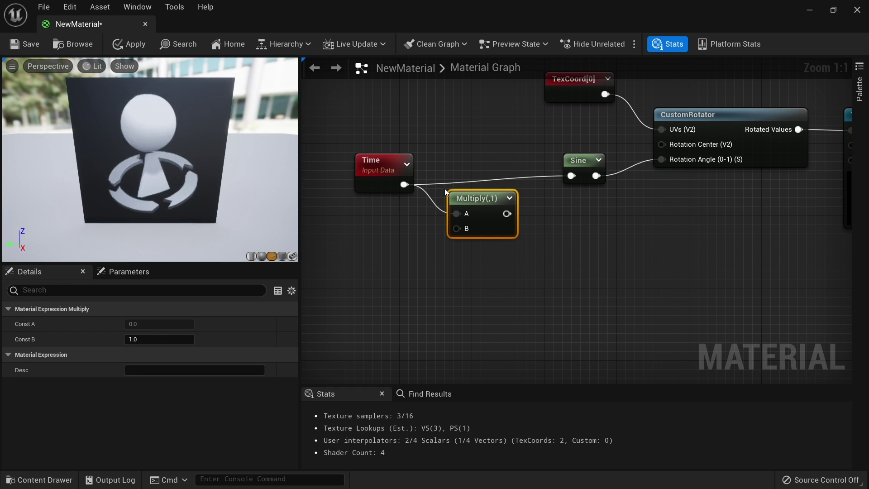
left_click_drag(507, 213, 571, 176)
left_click(172, 340)
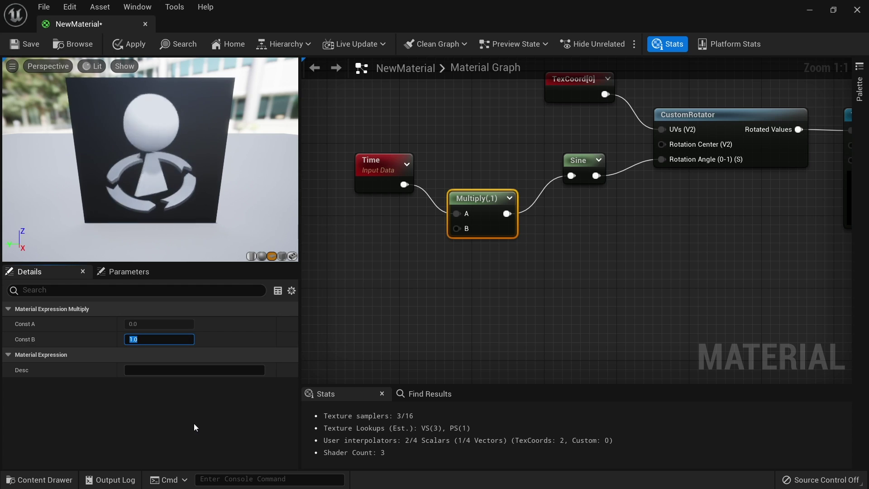
type("0.1")
key("Return")
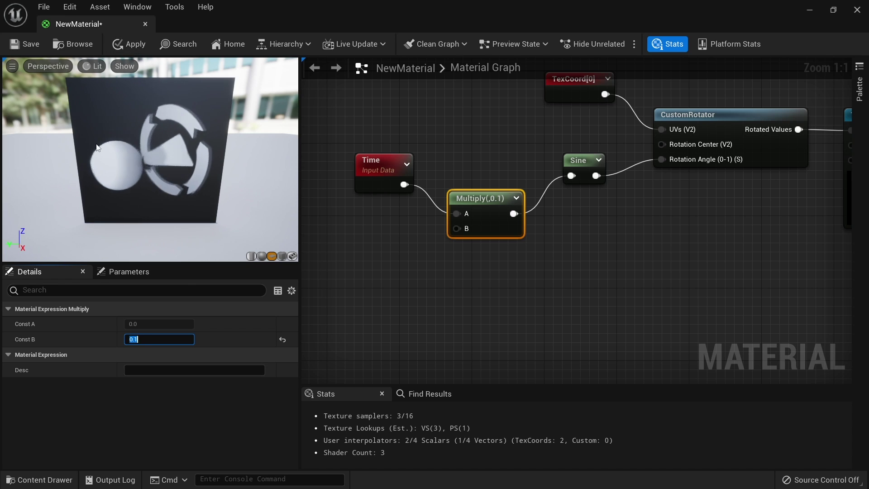
- Open the Ai_Spawnpoint texture from the Texture Sample and expand its Advanced settings
right_click_drag(575, 248, 238, 259)
left_click(536, 222)
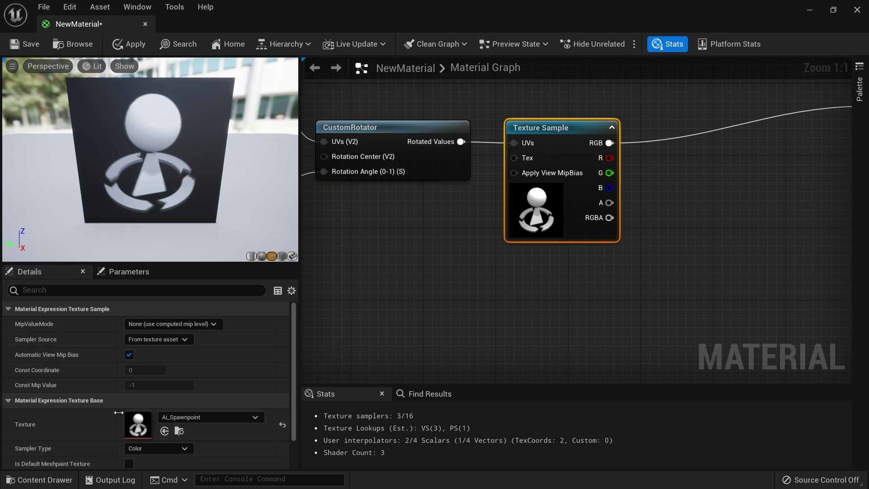
double_click(147, 426)
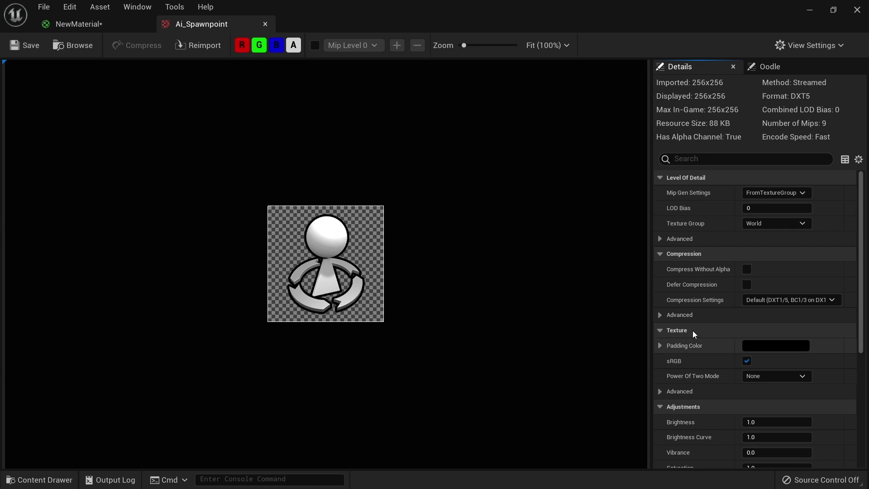
scroll(684, 263, "down", 4)
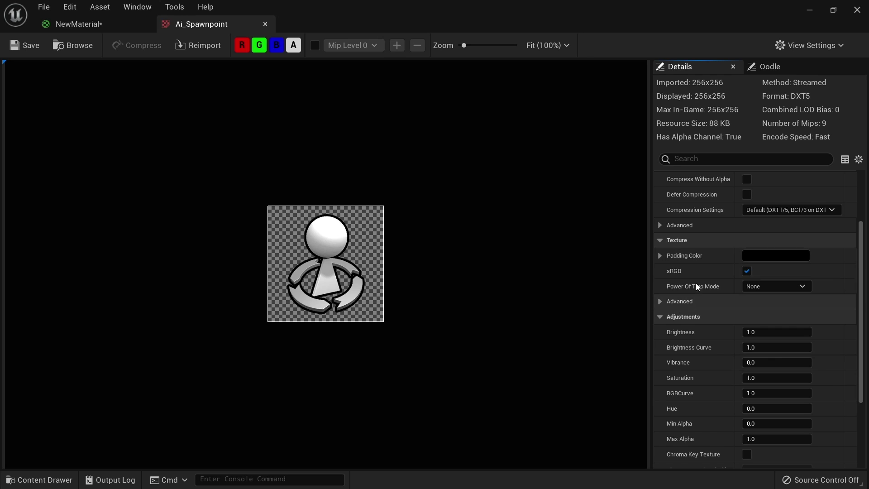
left_click(659, 302)
scroll(674, 303, "down", 1)
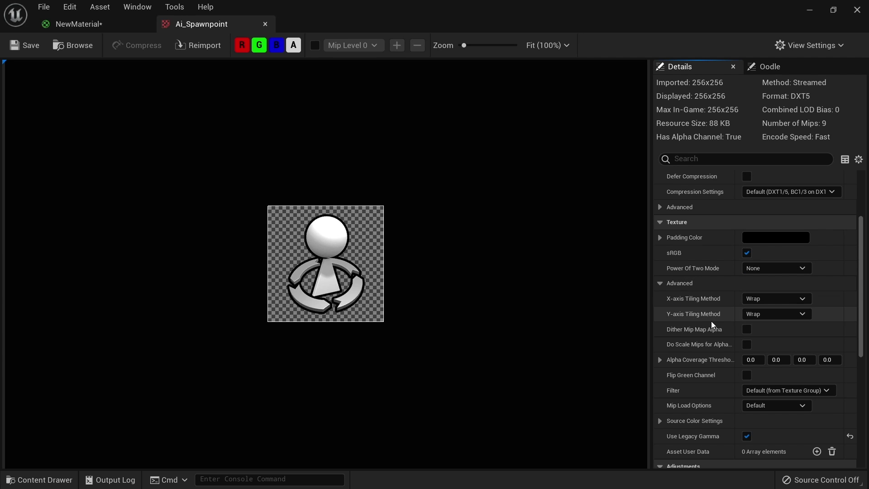
- Set X- and Y-axis Tiling Method to Clamp, save the texture, and return to NewMaterial
left_click(769, 298)
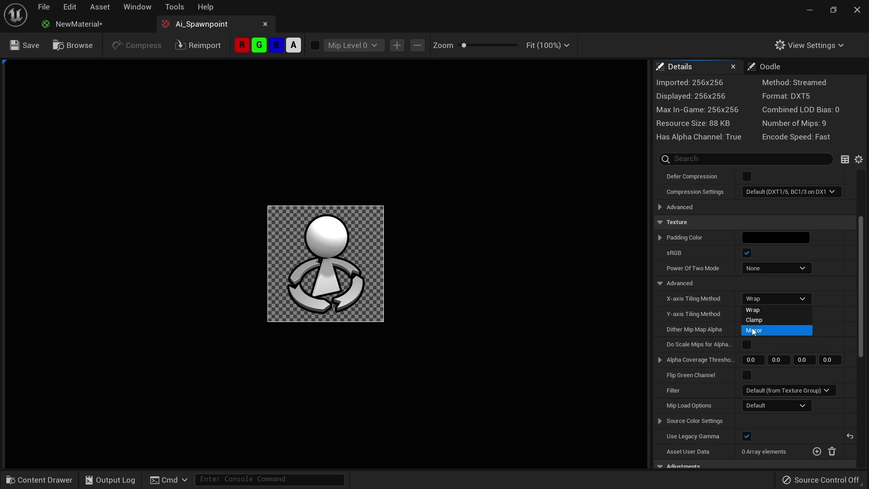
left_click(753, 320)
left_click(766, 314)
left_click(753, 335)
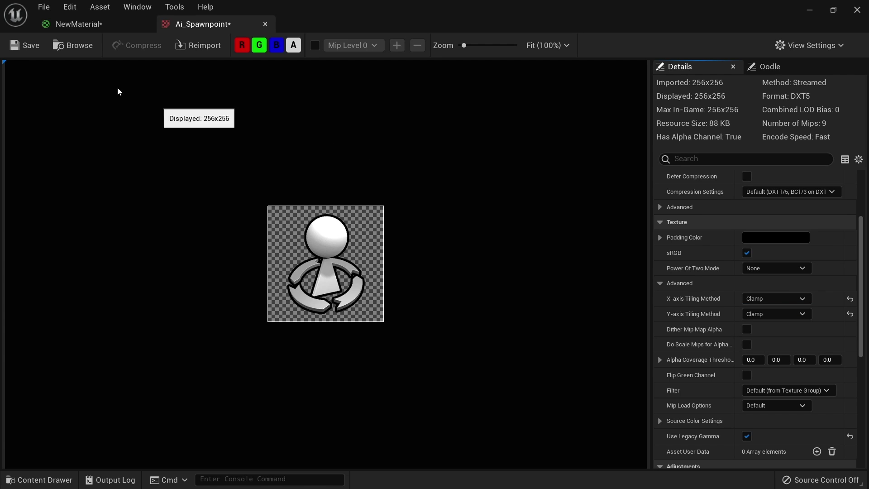
left_click(31, 45)
left_click(88, 26)
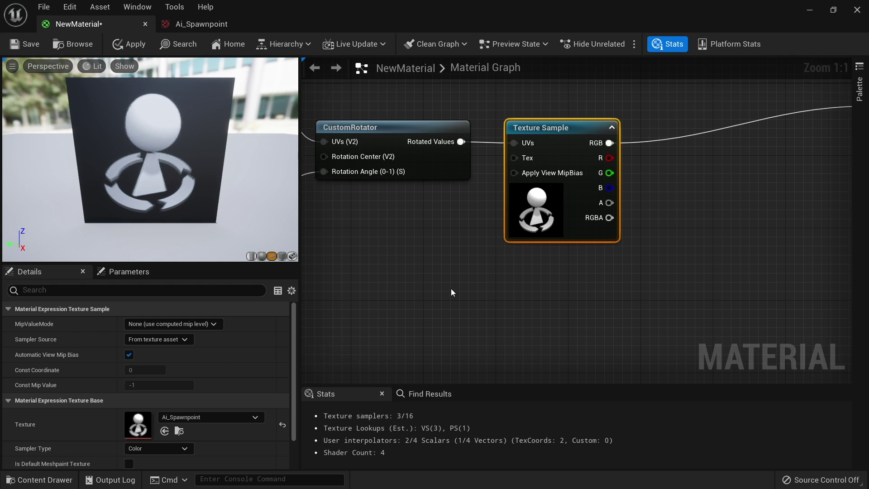
- Line up the Time, Multiply and Sine nodes side by side, left to right
right_click_drag(452, 293, 758, 247)
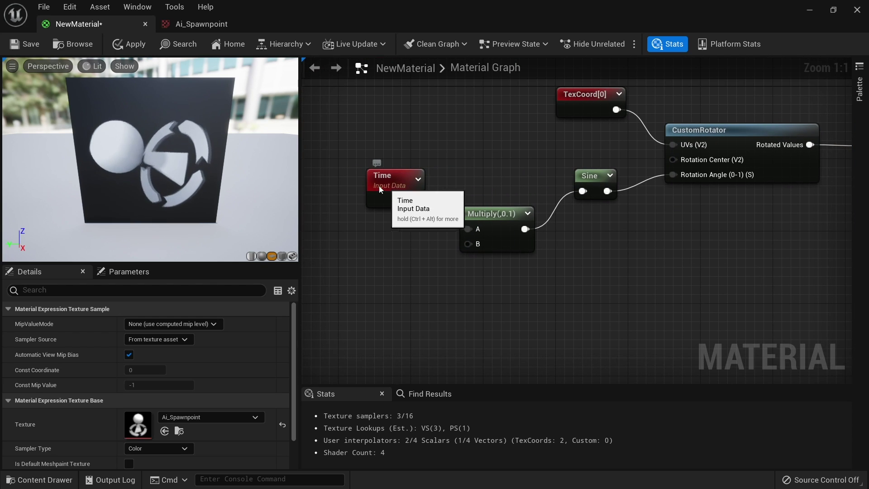
left_click_drag(380, 189, 308, 189)
left_click_drag(494, 229, 404, 190)
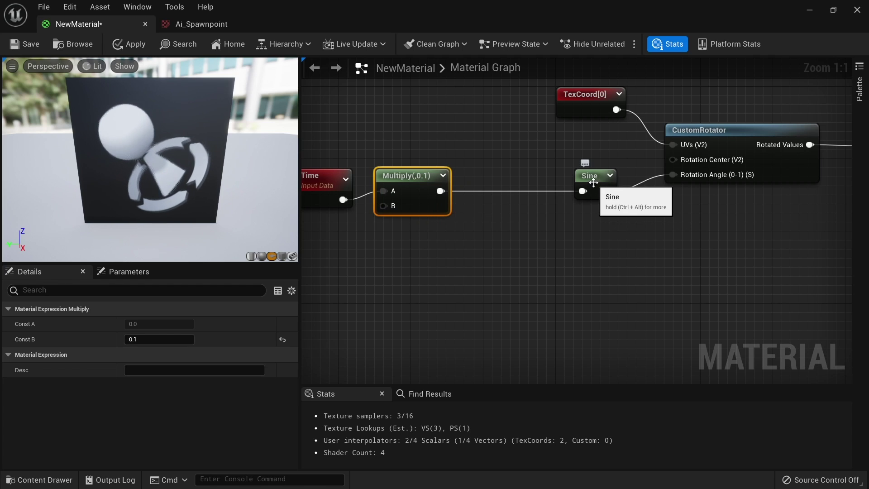
left_click_drag(593, 182, 485, 191)
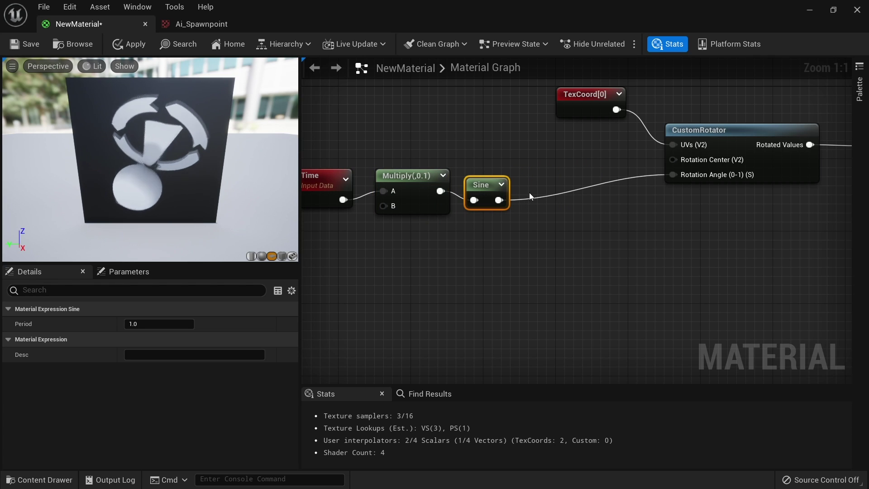
- Add an Abs node fed by Sine and wire it into CustomRotator's Rotation Angle
left_click_drag(498, 200, 545, 199)
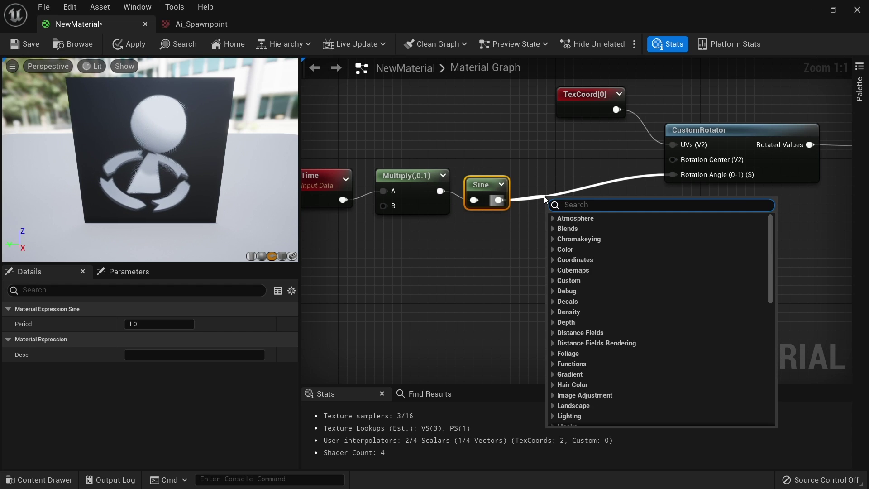
type("abs")
key("Return")
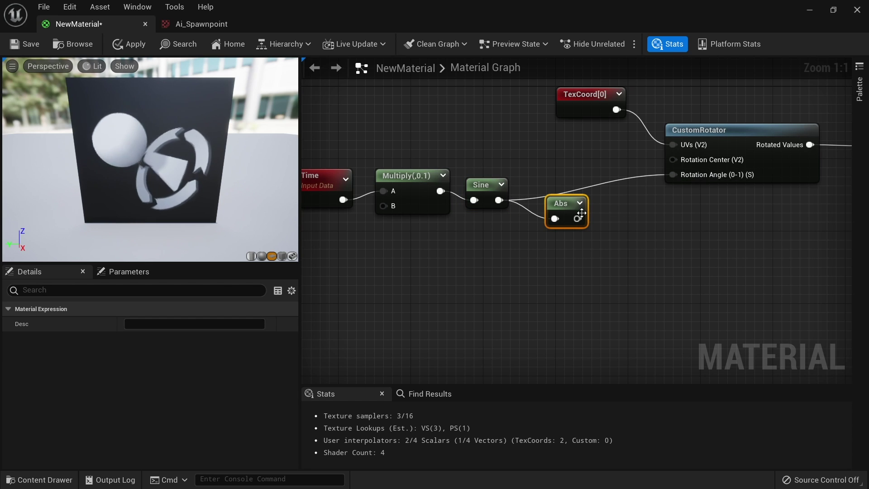
left_click_drag(582, 224, 678, 178)
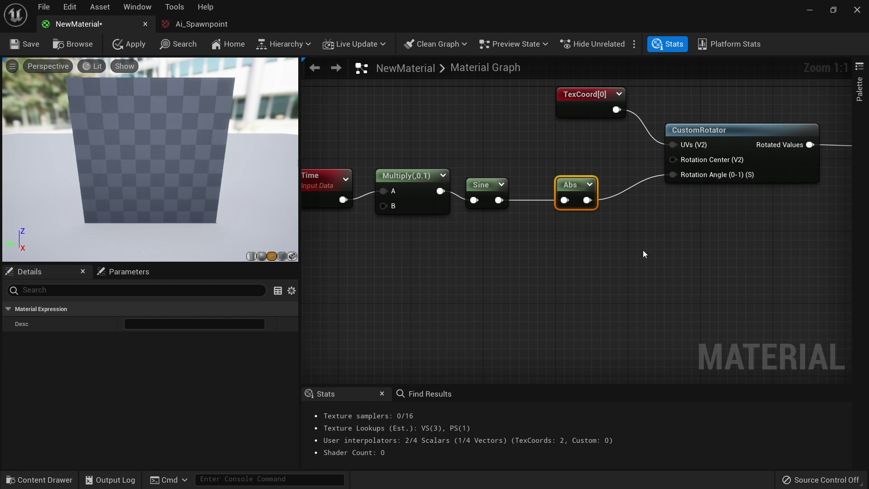
left_click(623, 270)
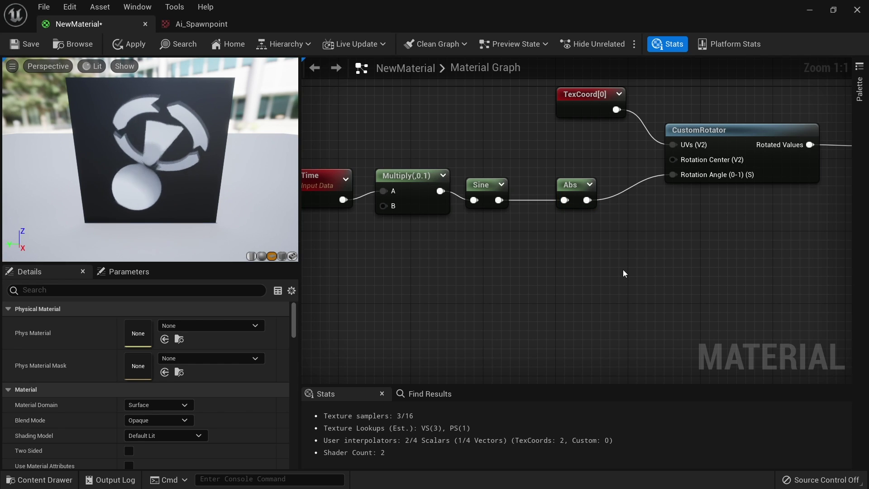